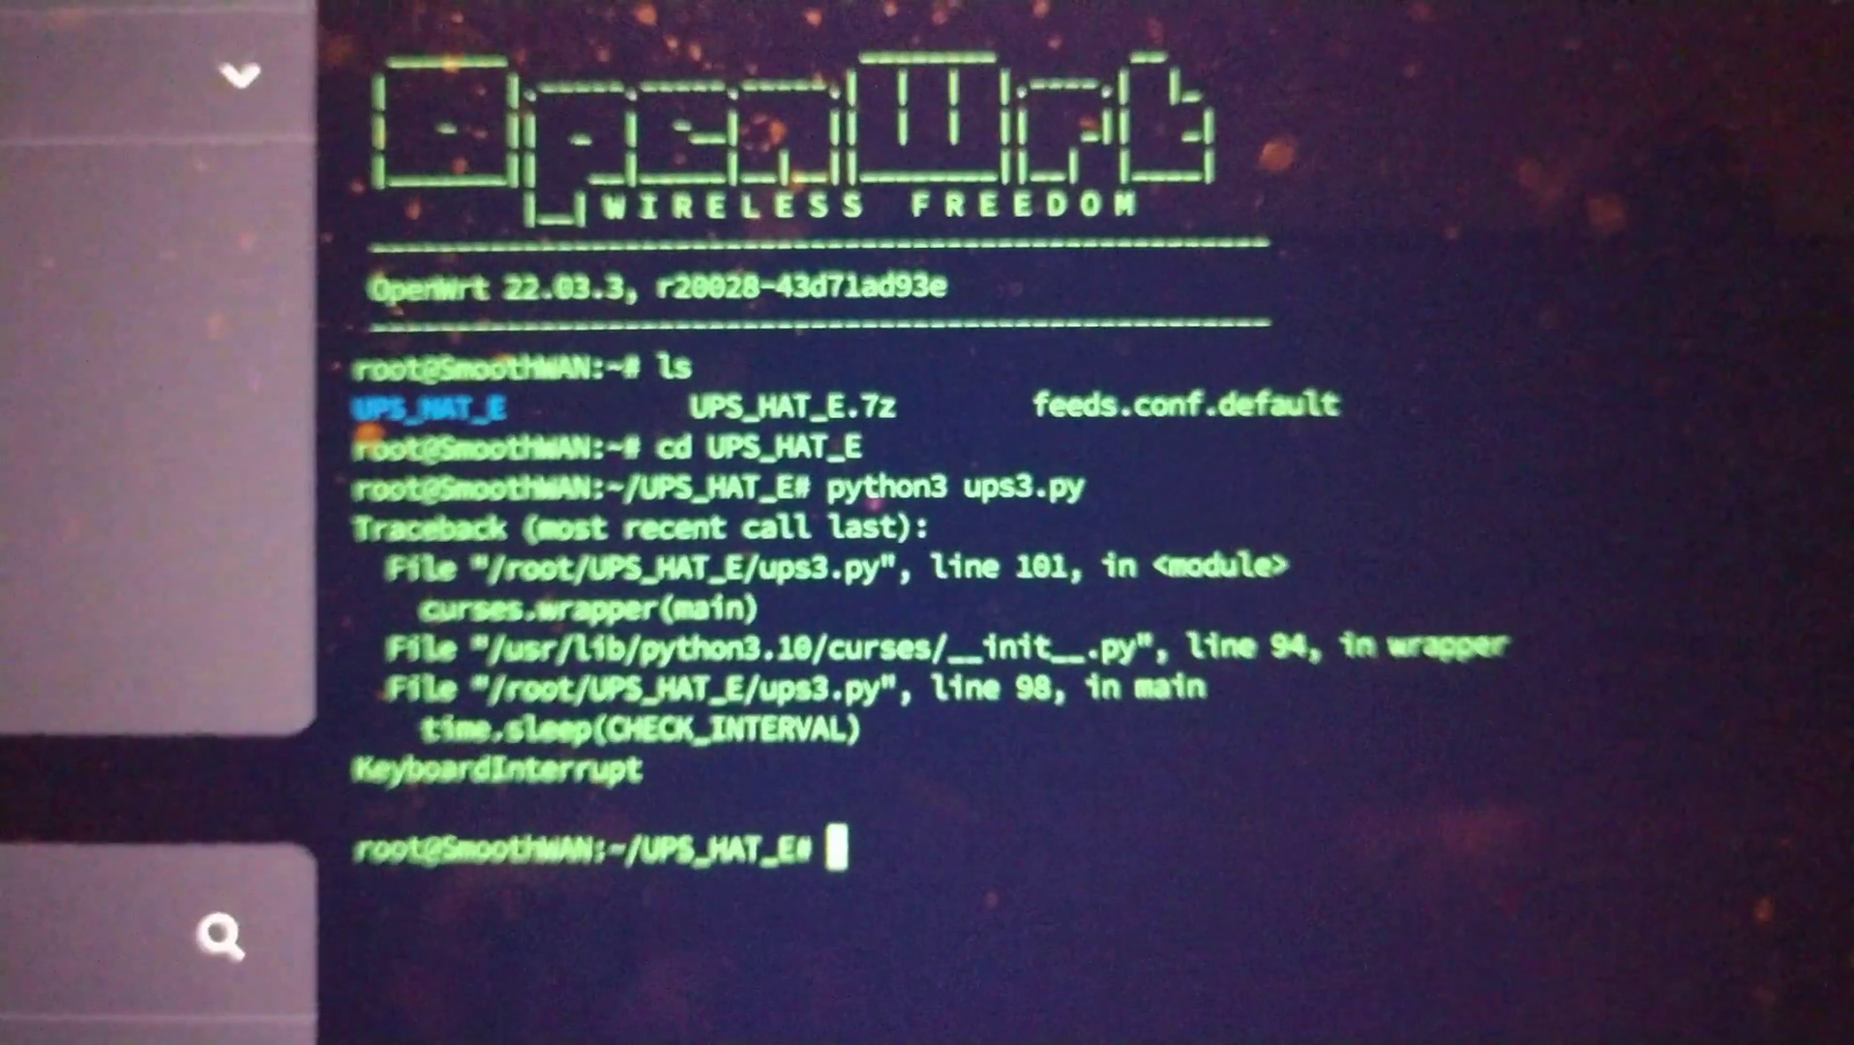
- Rerun python3 ups3.py from history, read battery charge and runtime, then stop it with Ctrl+C
key("Up")
key("Up")
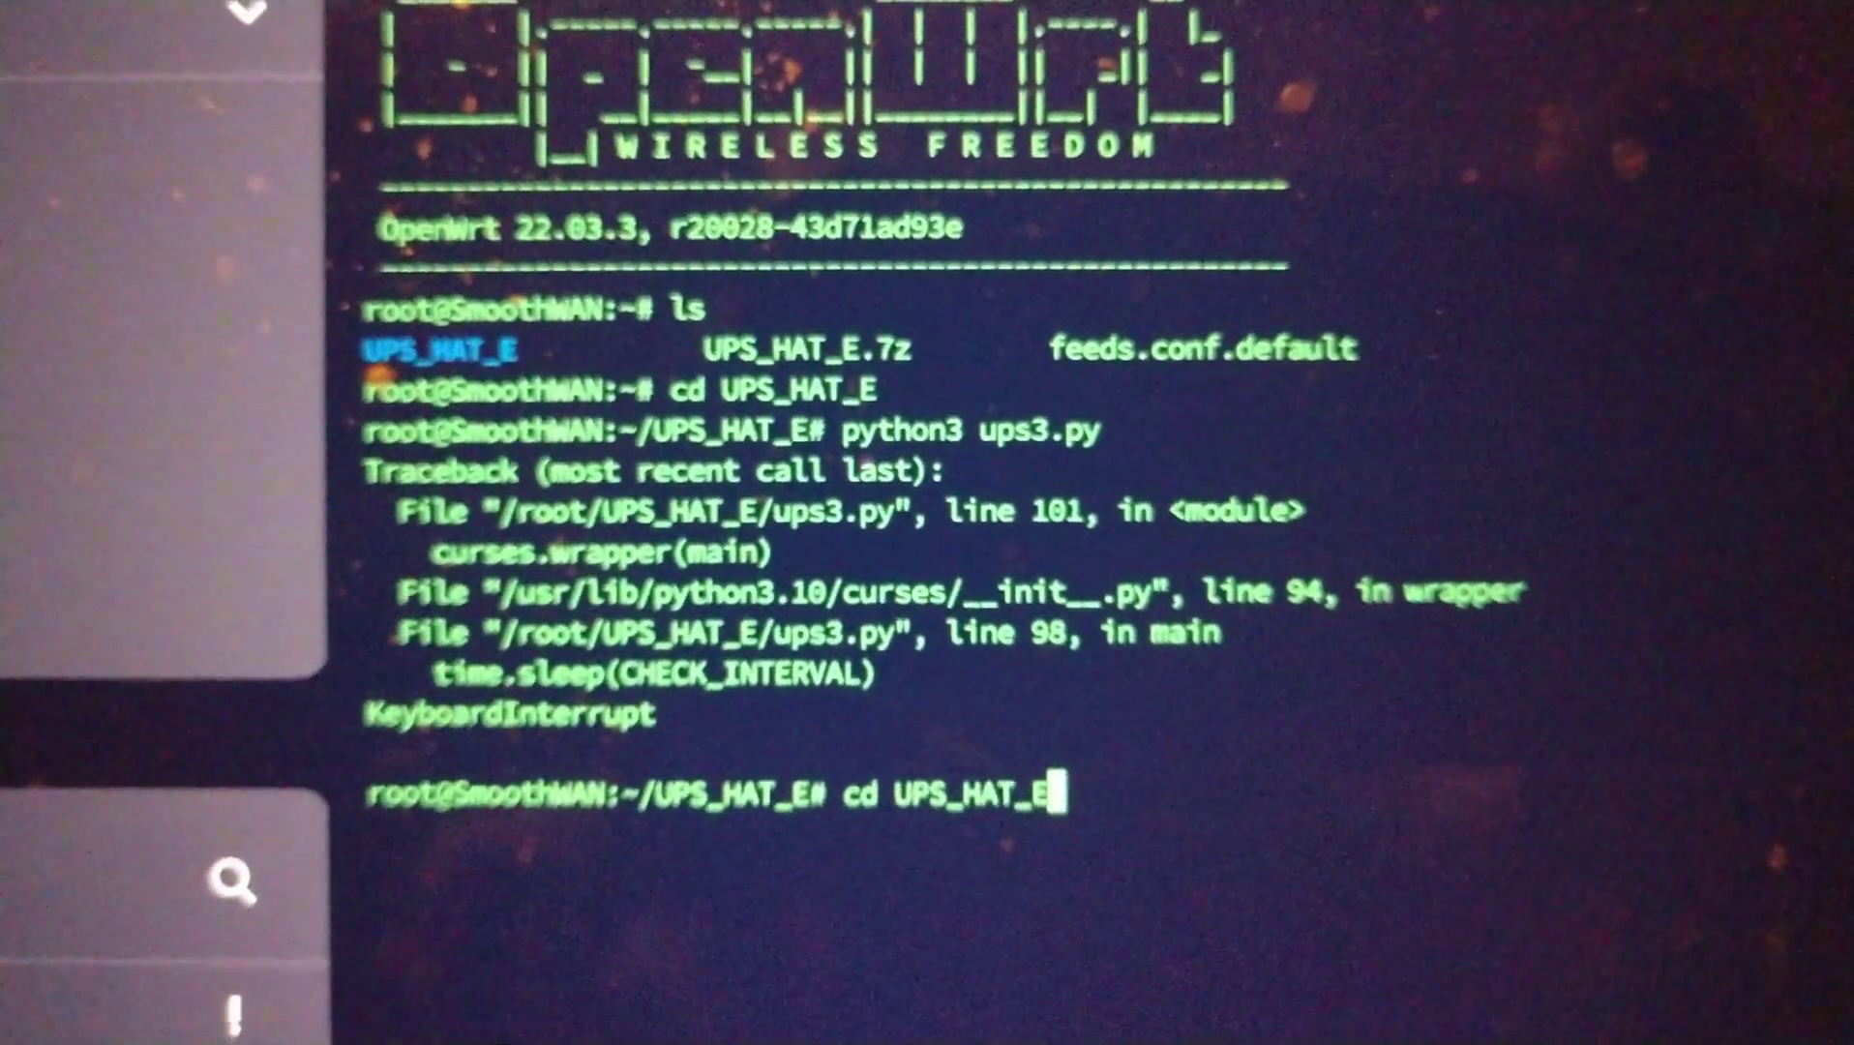
key("Down")
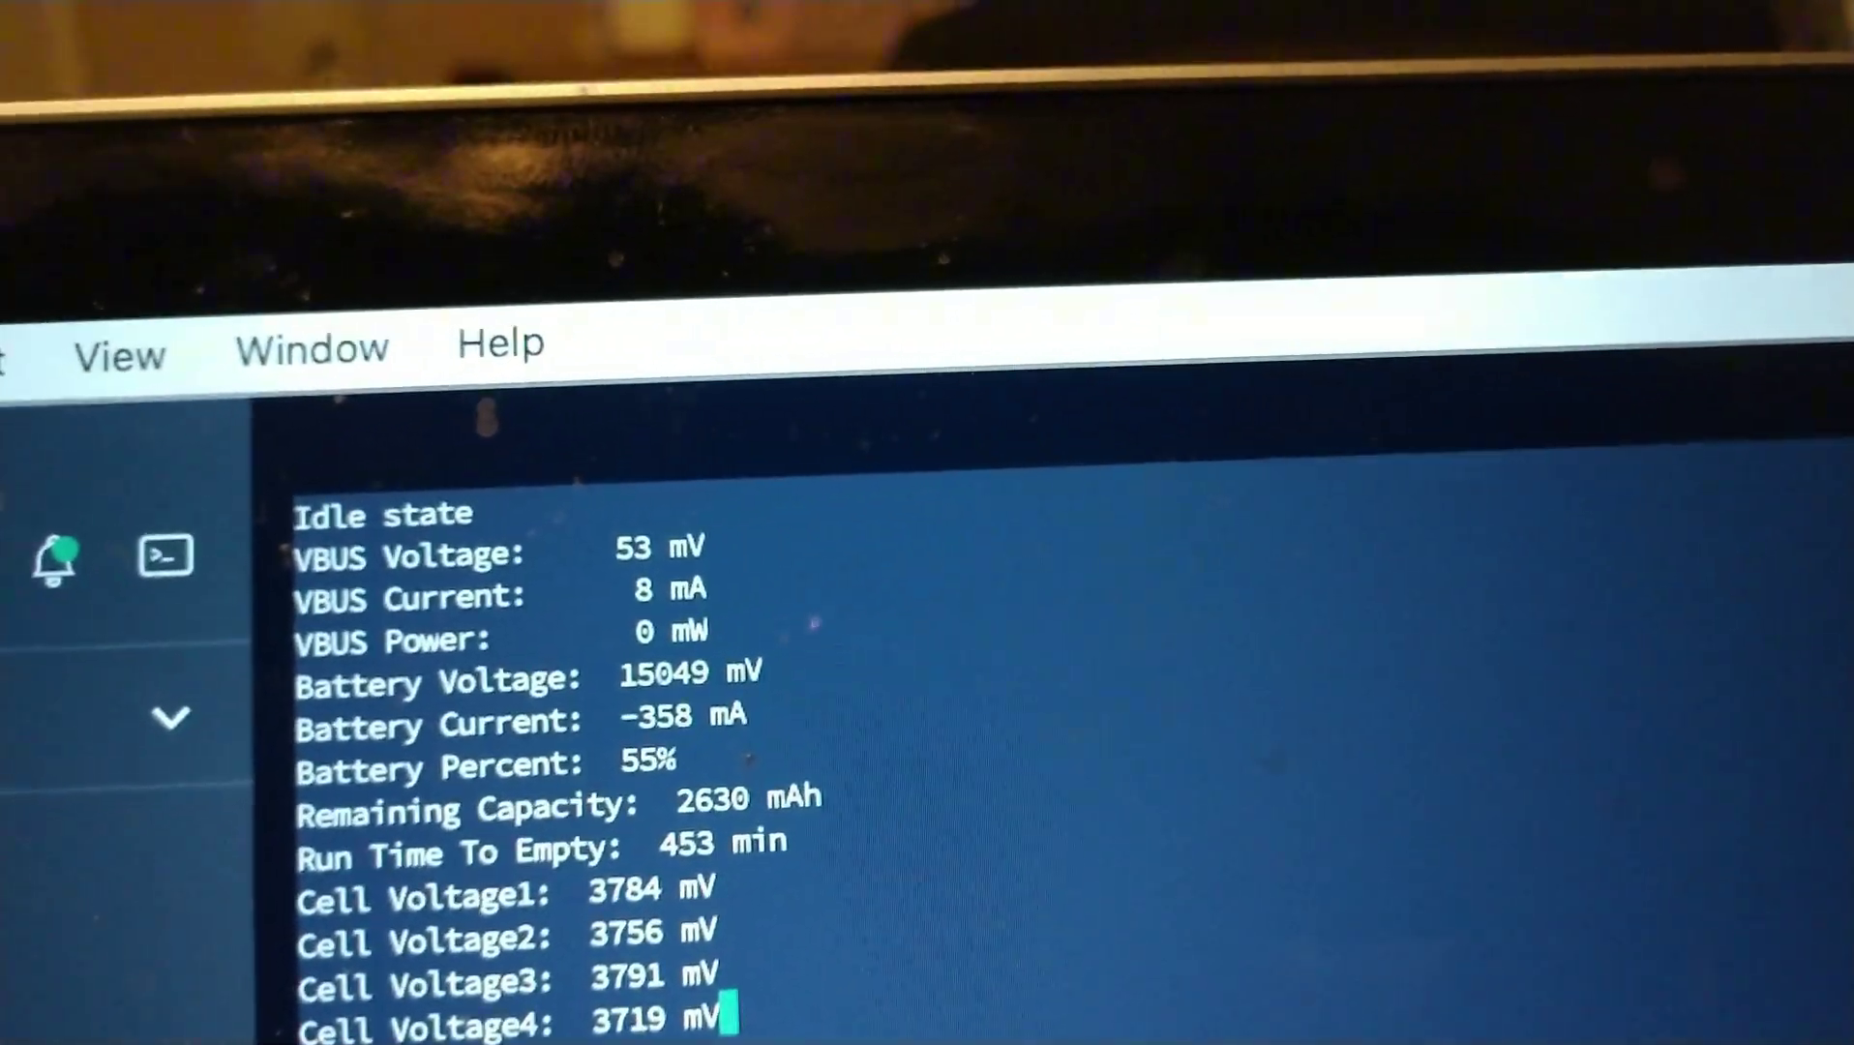
key("ctrl+c")
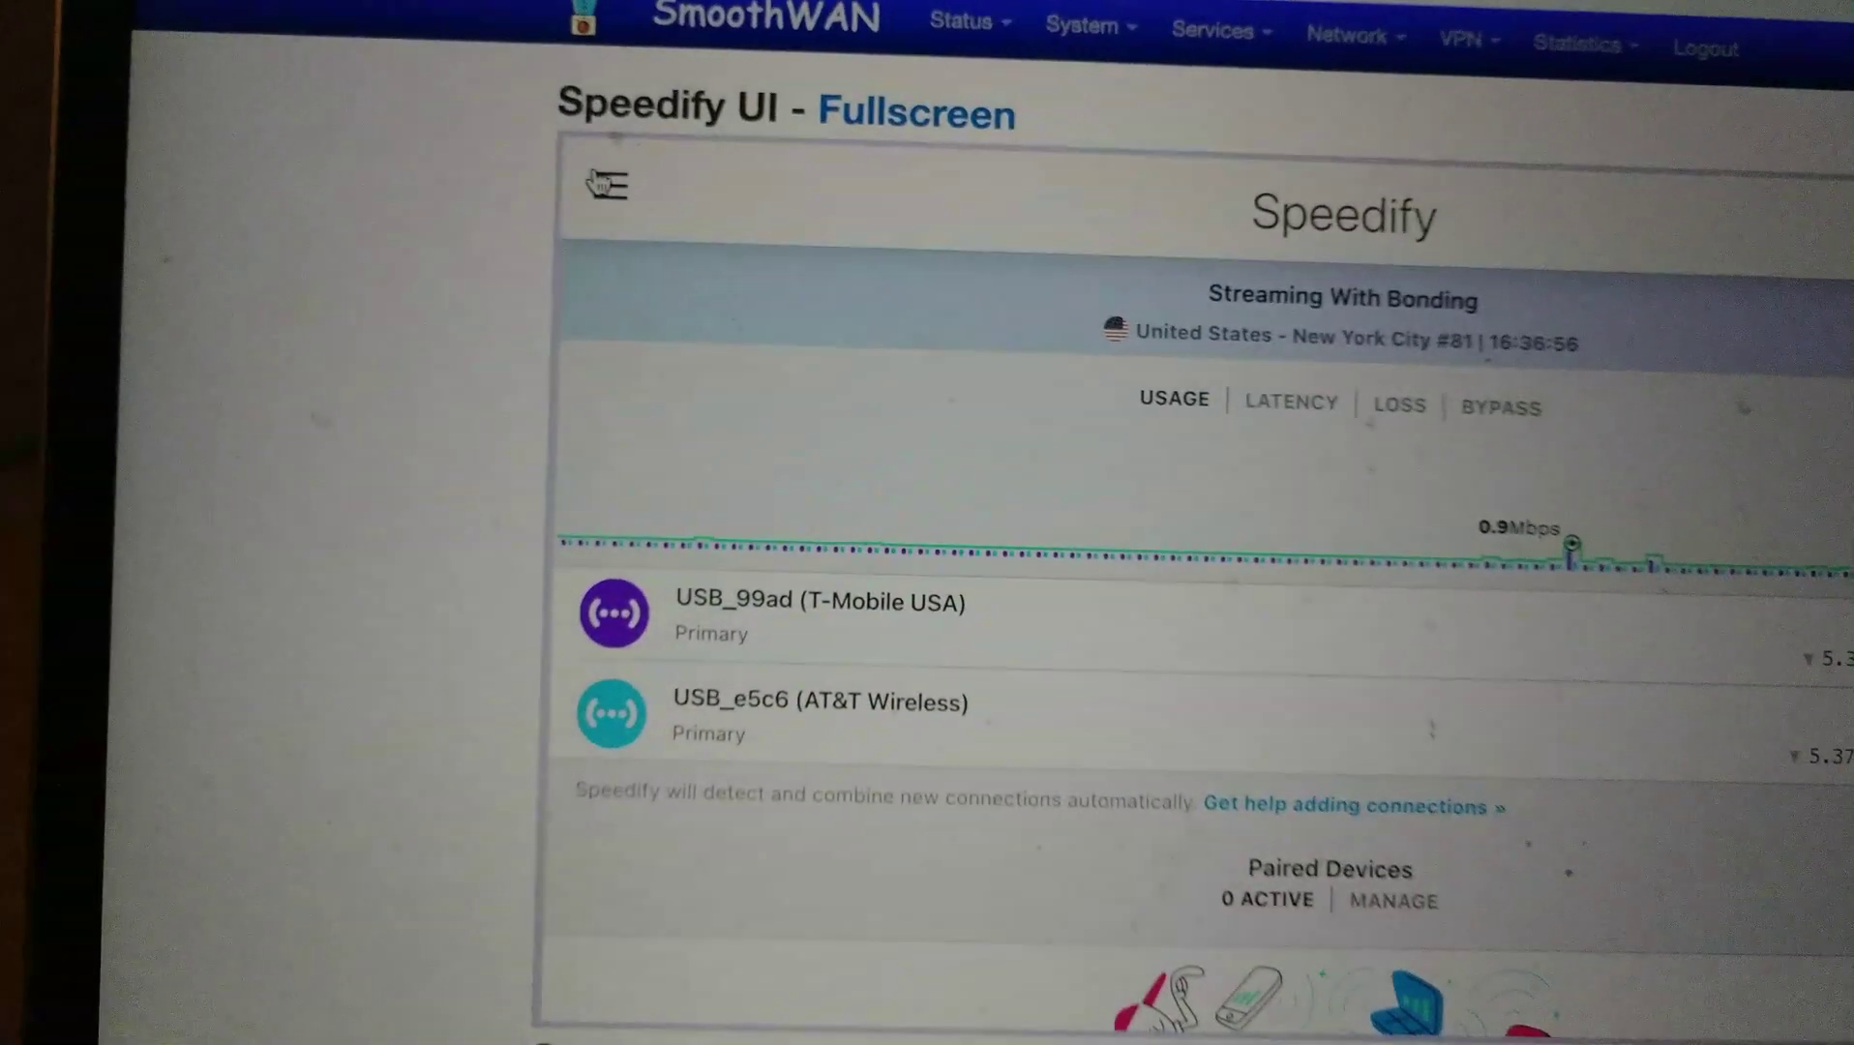
- Open the Speedify settings menu and reach the Performance Tests entry
left_click(300, 160)
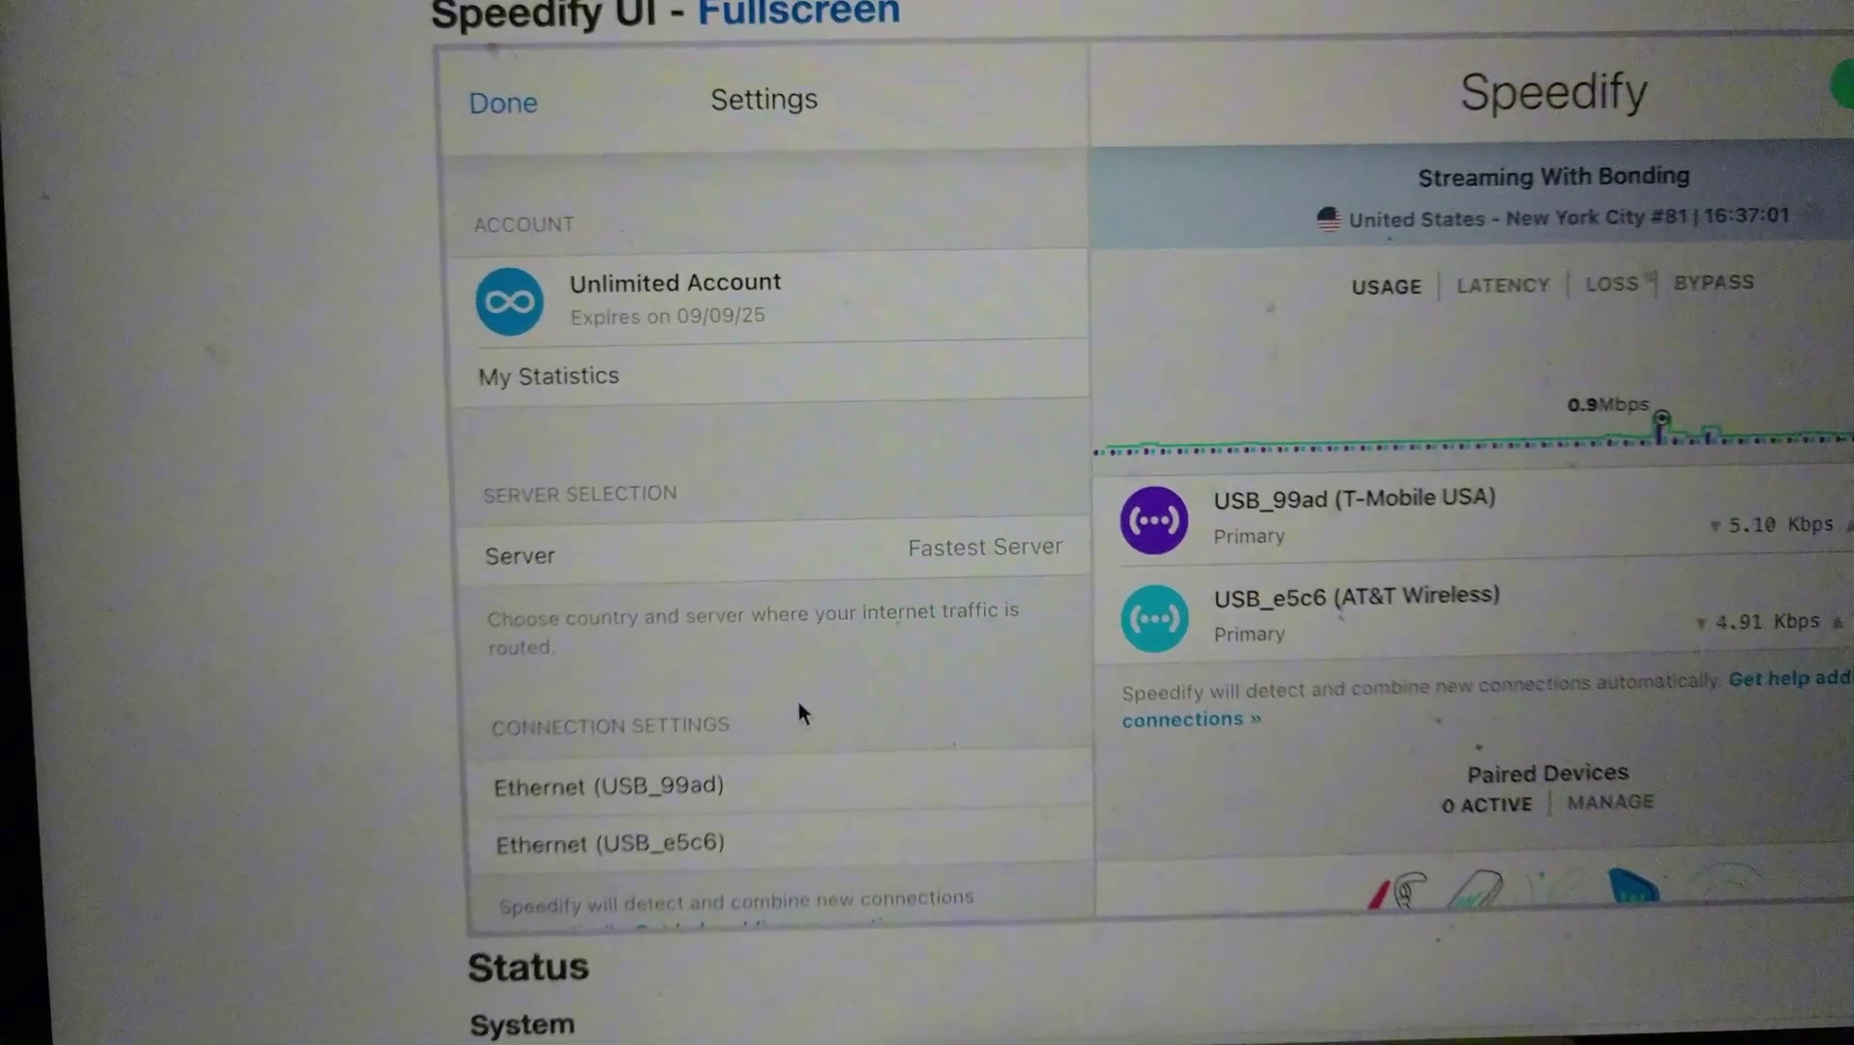
scroll(798, 700, "down", 2)
scroll(799, 701, "down", 2)
scroll(799, 700, "down", 2)
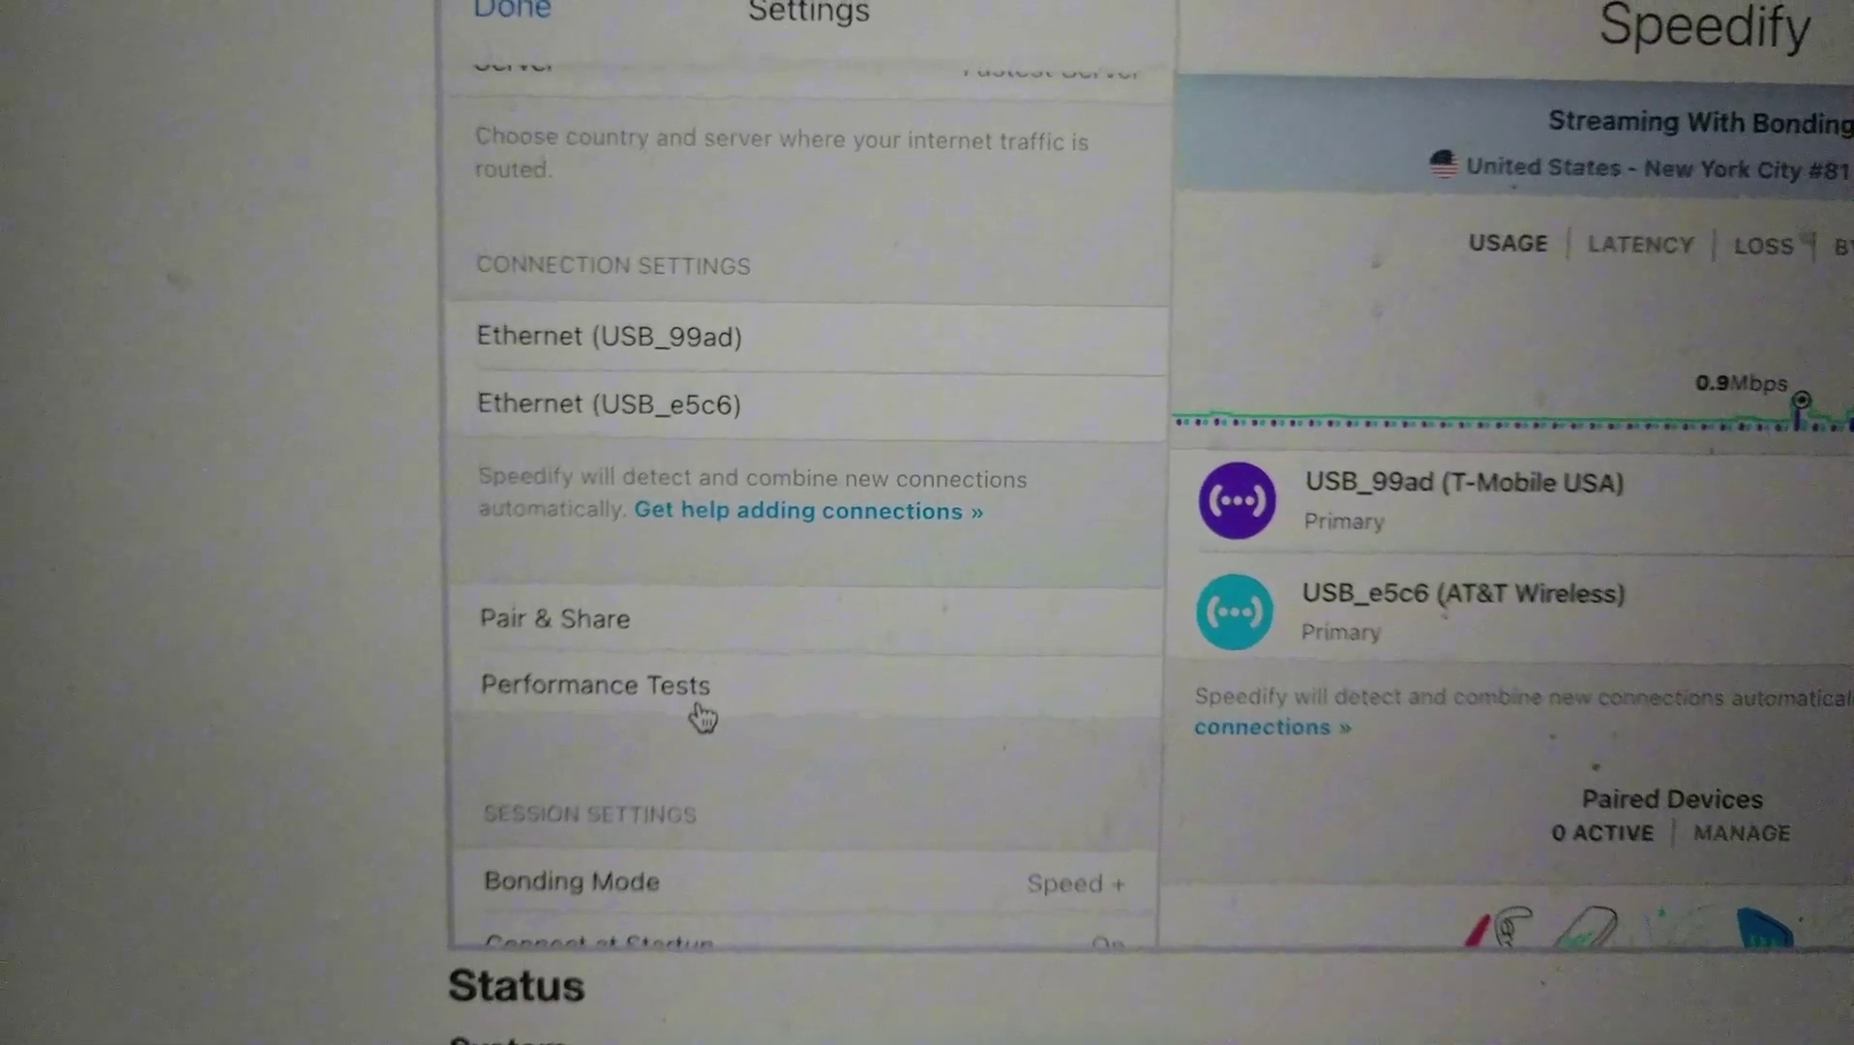
- Start a Speedify speed test, finishing at 59.46 Mbps down and 15.58 Mbps up
left_click(698, 710)
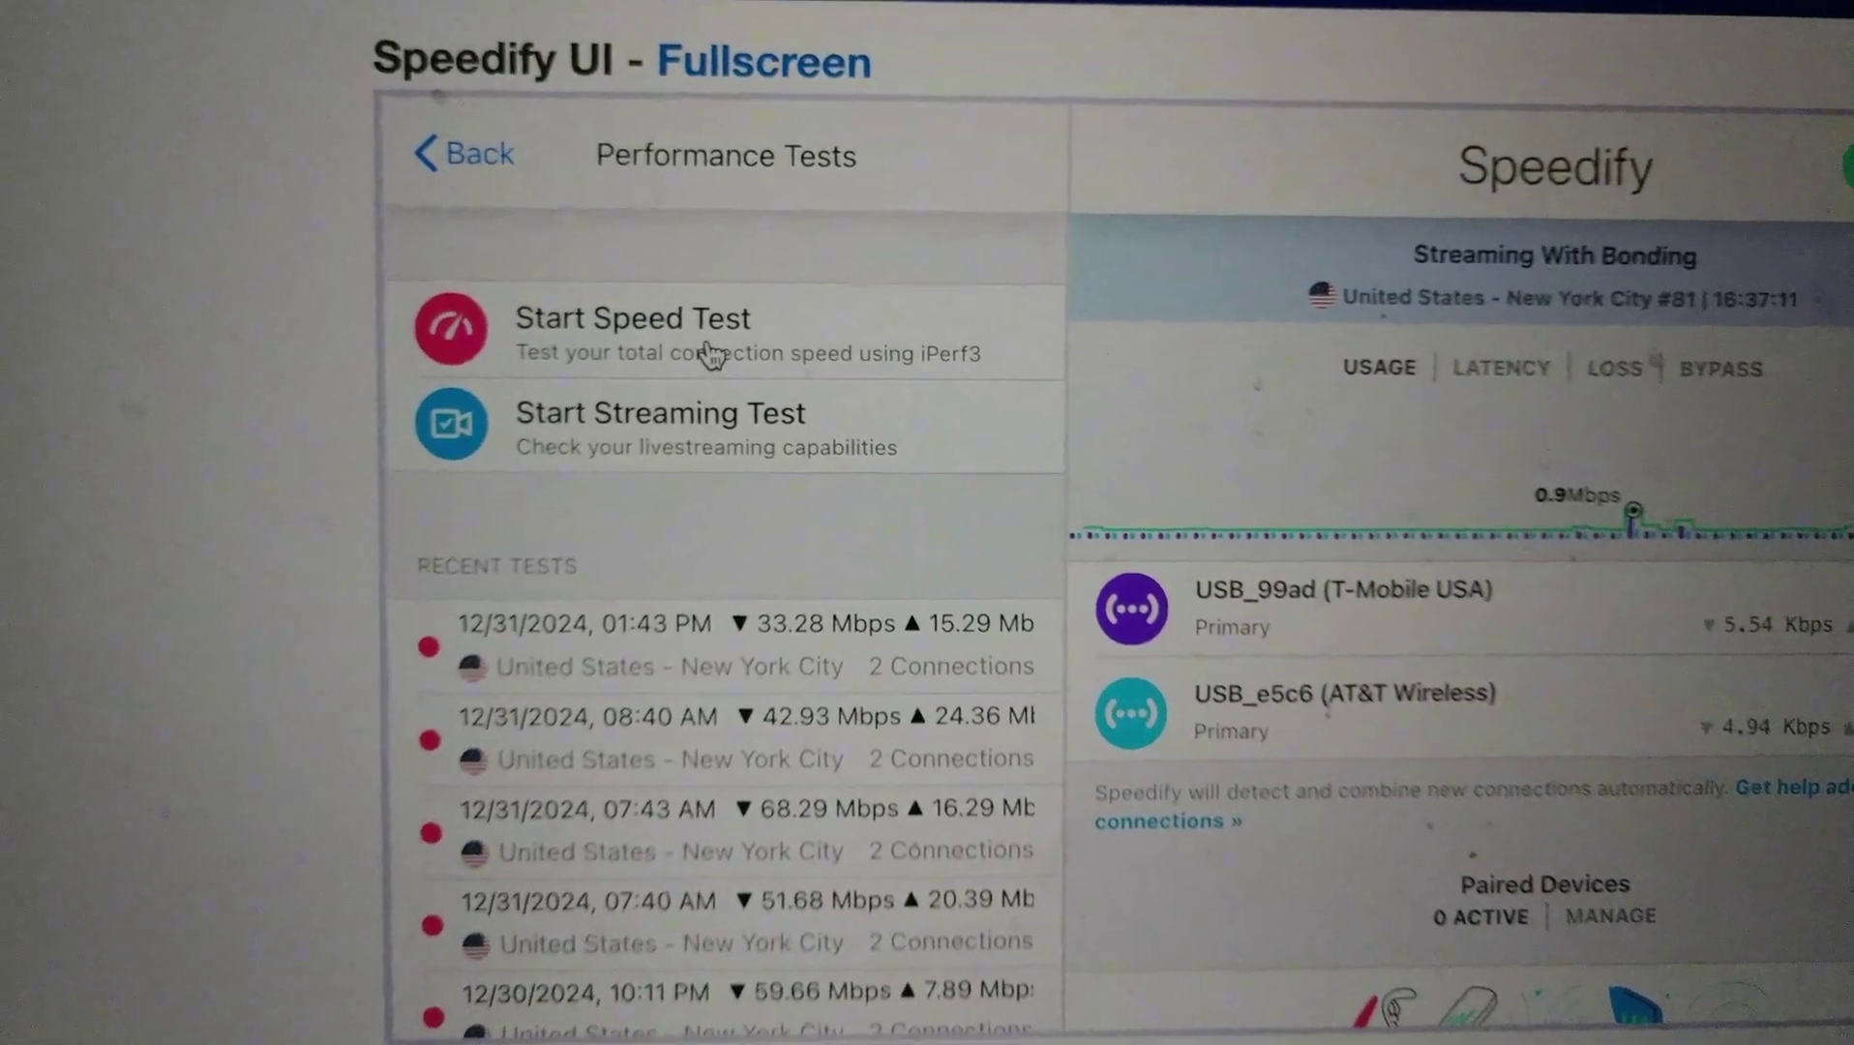
left_click(710, 354)
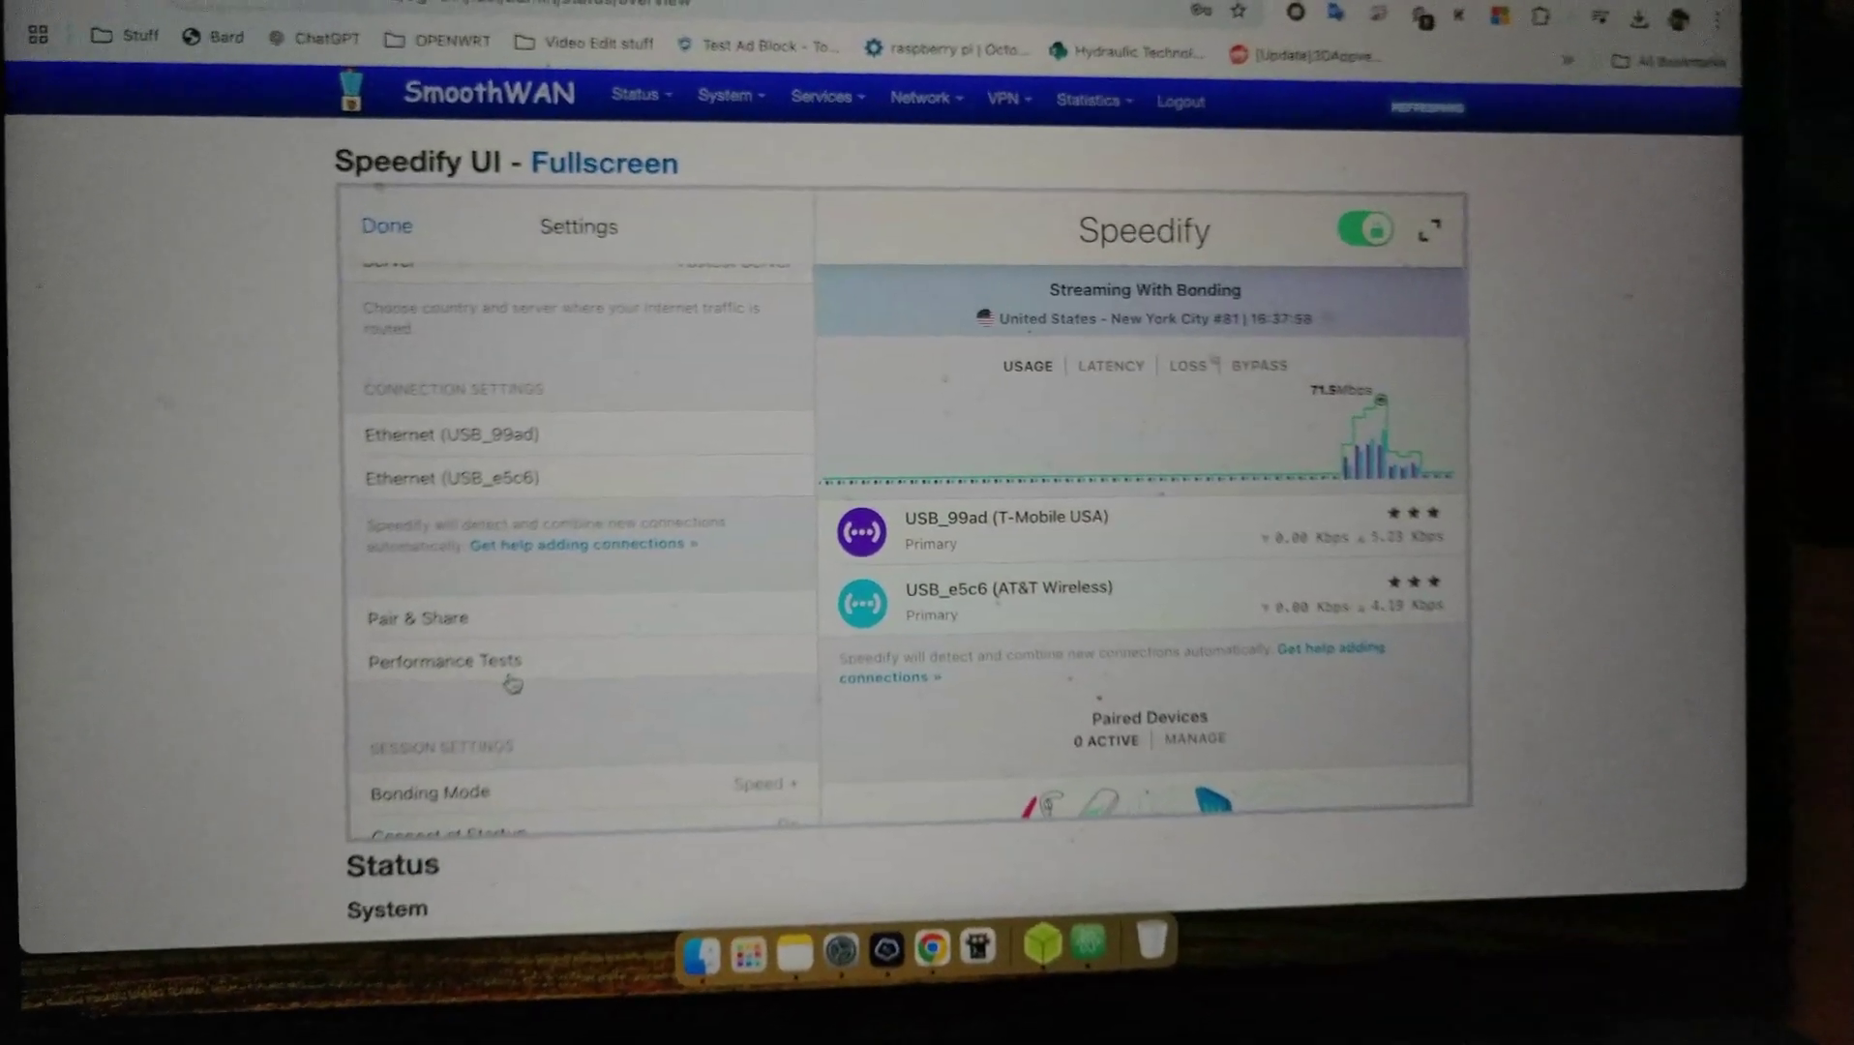
- Review the 59.46 Mbps result in Recent Tests and start a livestreaming test
left_click(587, 663)
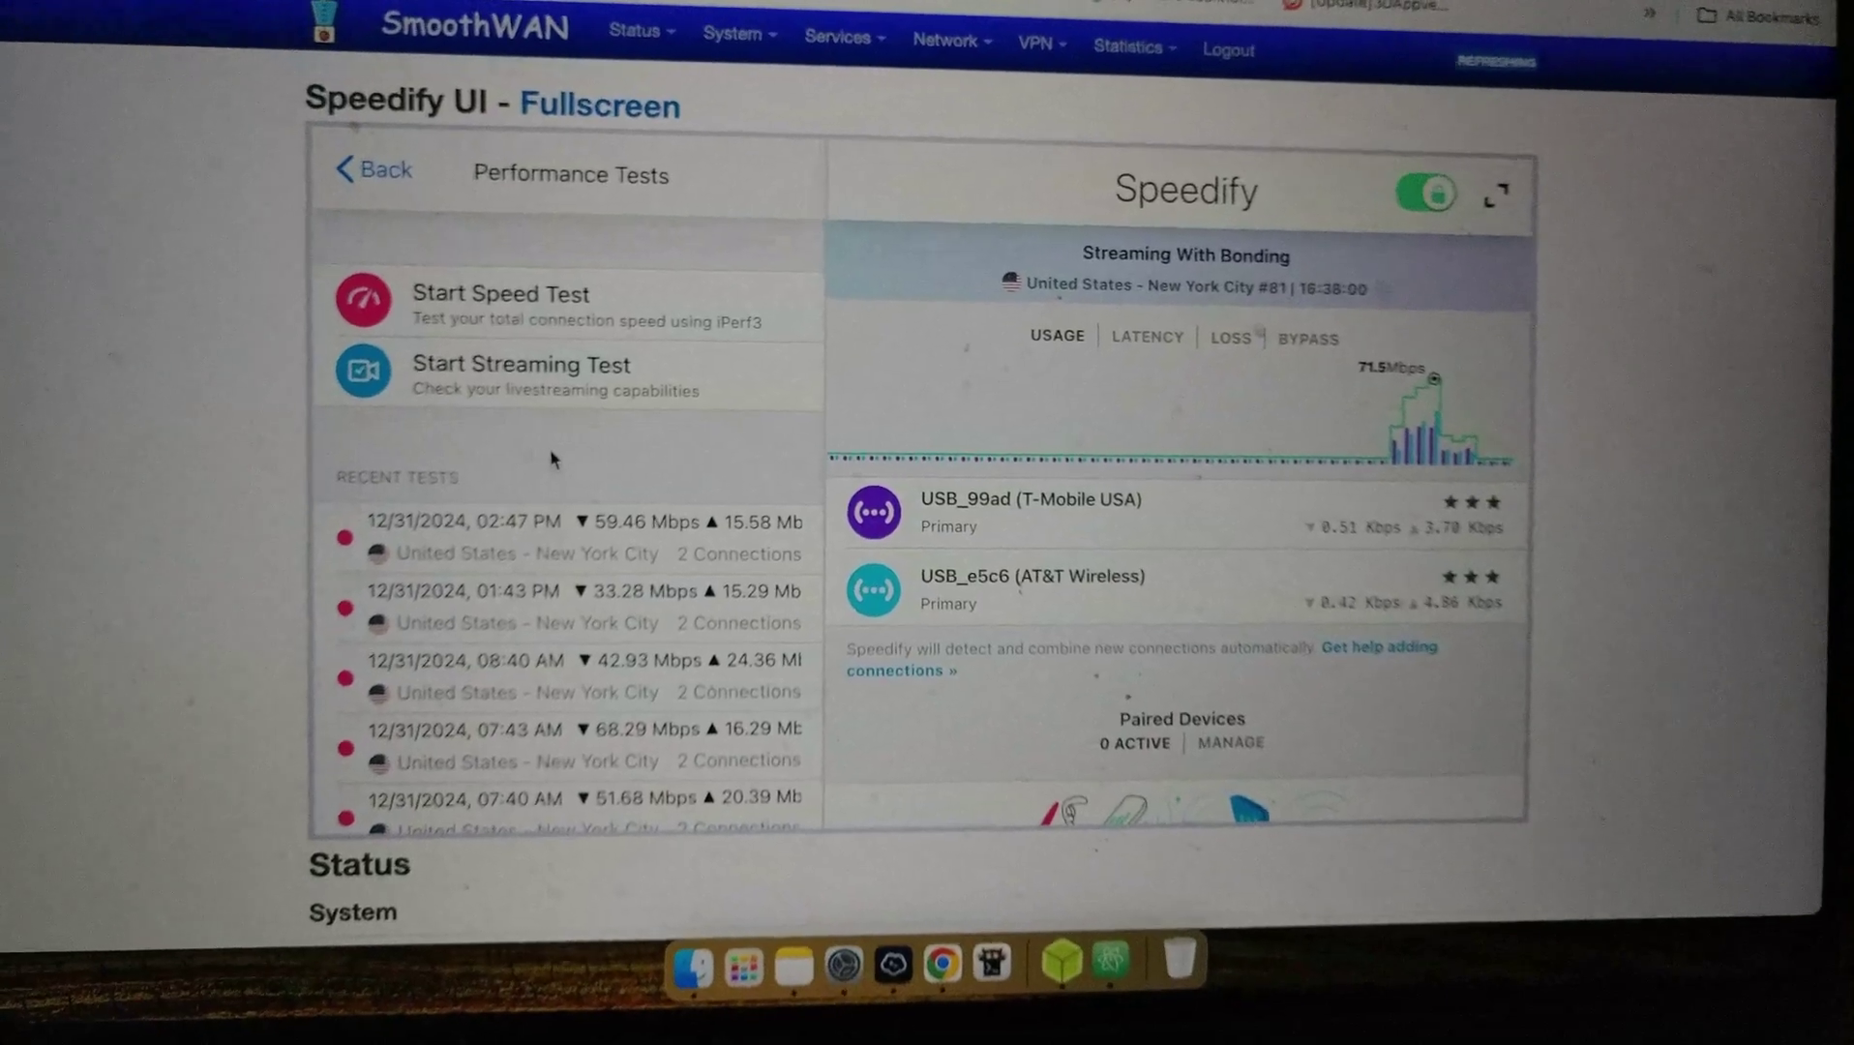
left_click(539, 391)
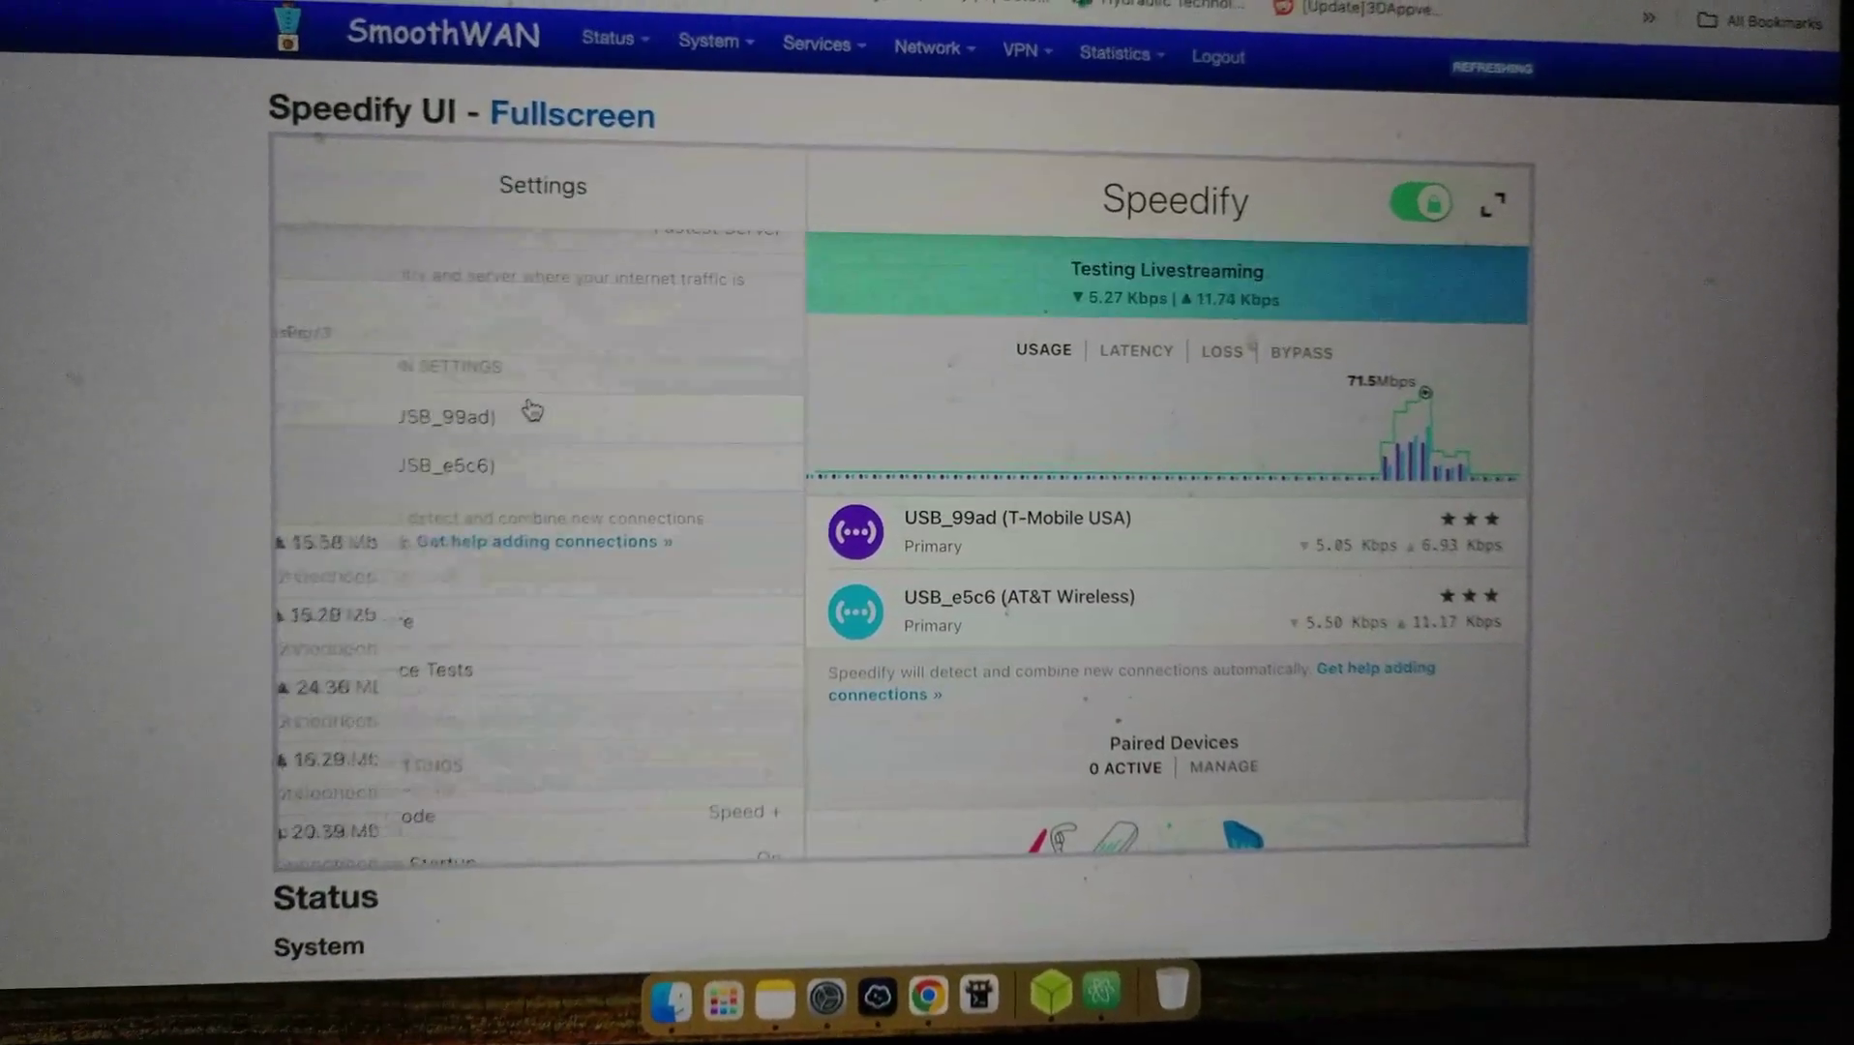